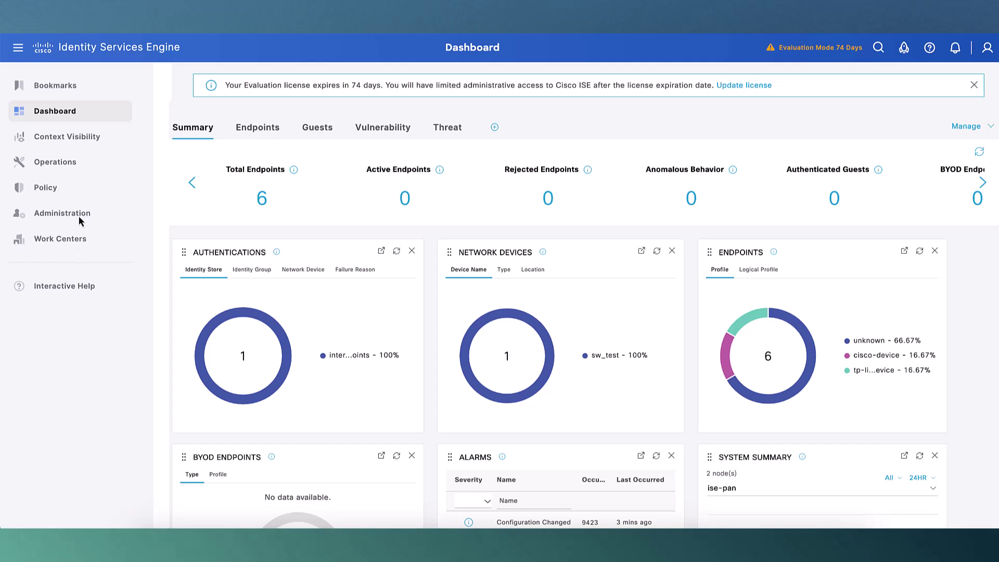
# - Open the ise-pan node under Deployment and confirm Passive Identity Service is enabled
pyautogui.moveTo(79, 217)
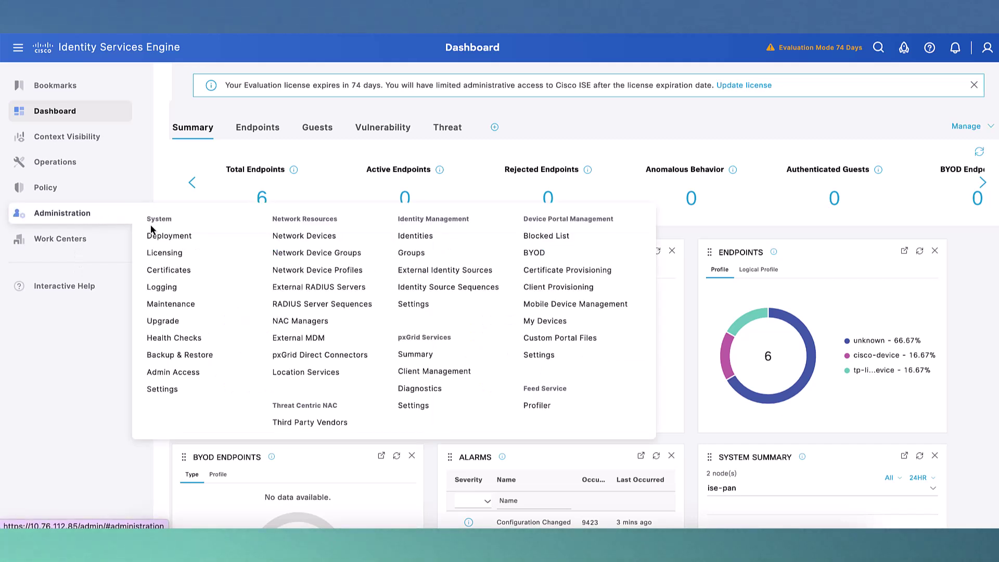
pyautogui.click(170, 238)
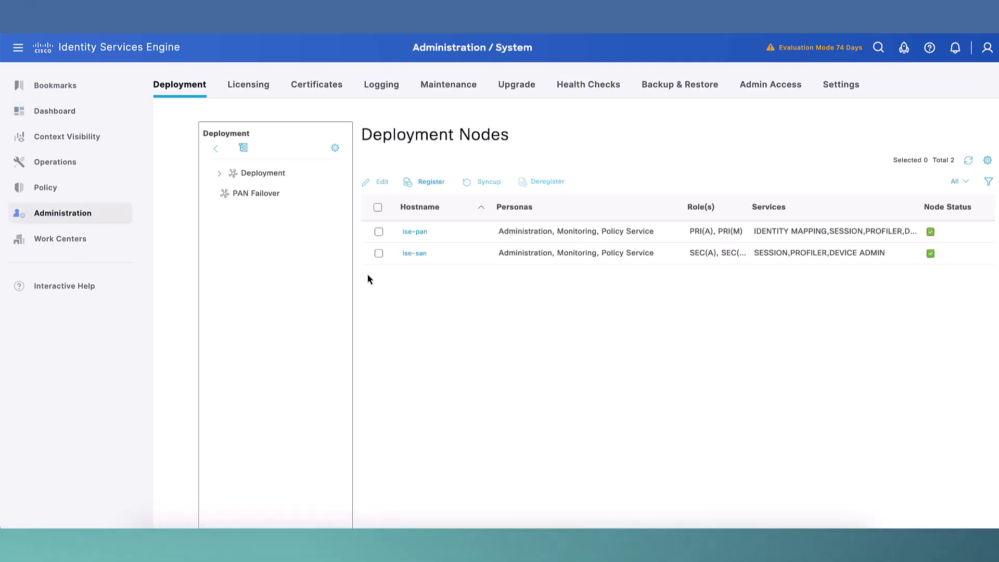
pyautogui.click(415, 231)
pyautogui.scroll(-5, 474, 431)
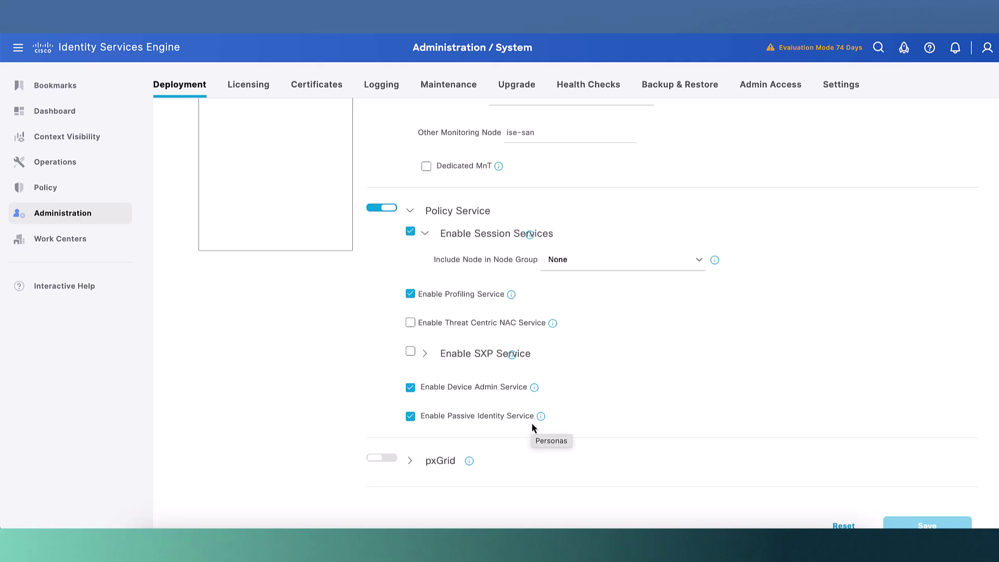
# - Open the ise_ad join point for ifayaz.local from the PassiveID Providers page
pyautogui.moveTo(68, 247)
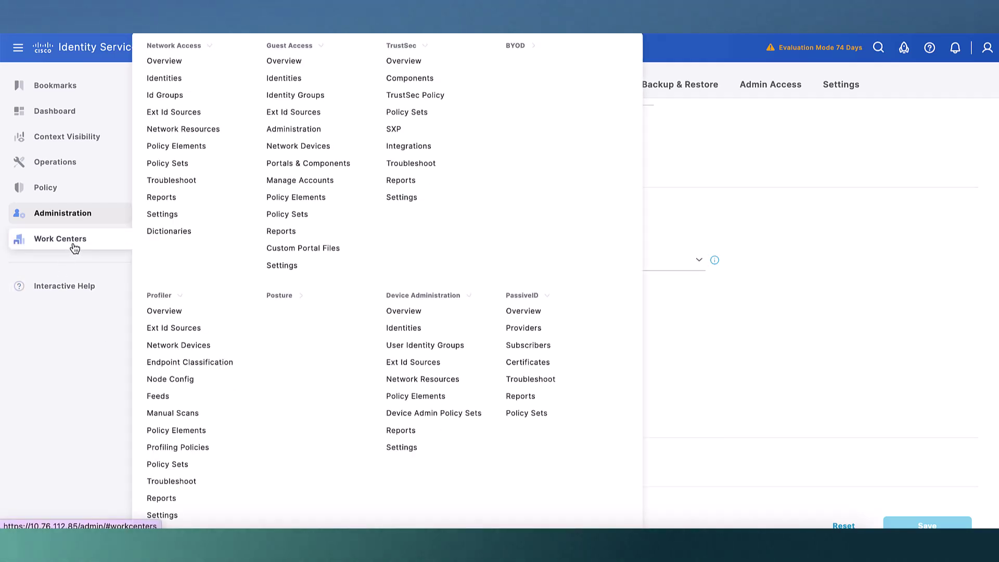
pyautogui.click(524, 312)
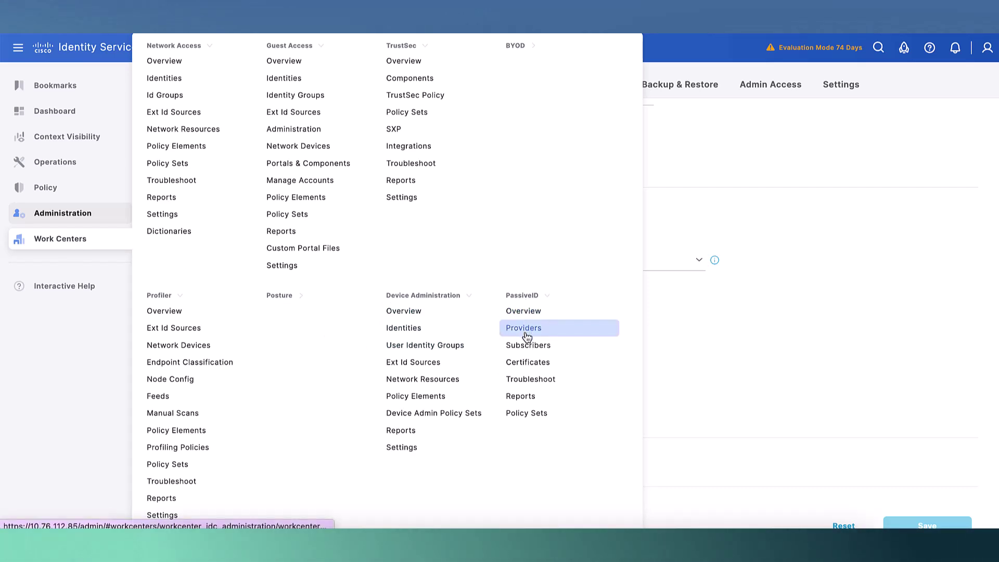
pyautogui.click(527, 327)
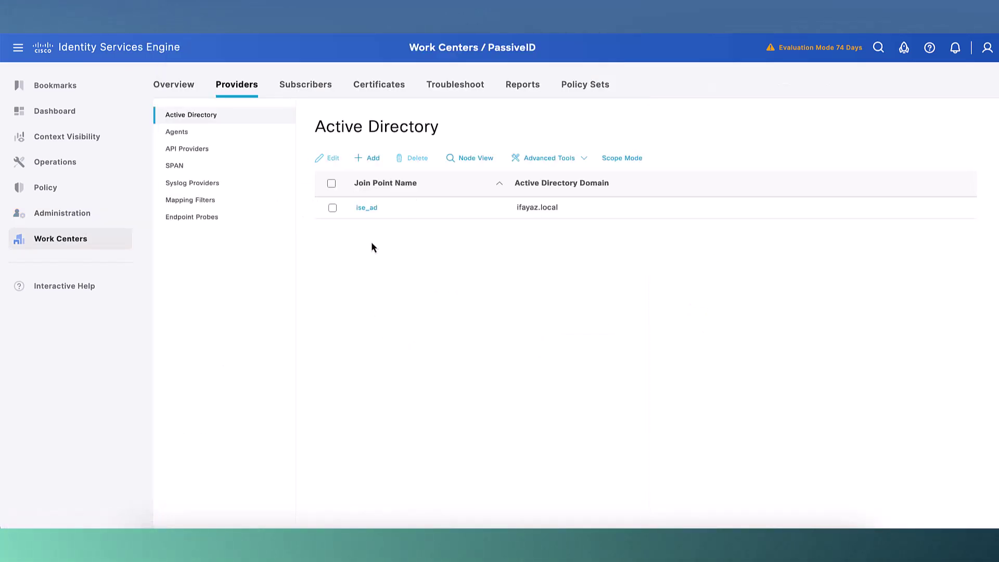
pyautogui.click(366, 209)
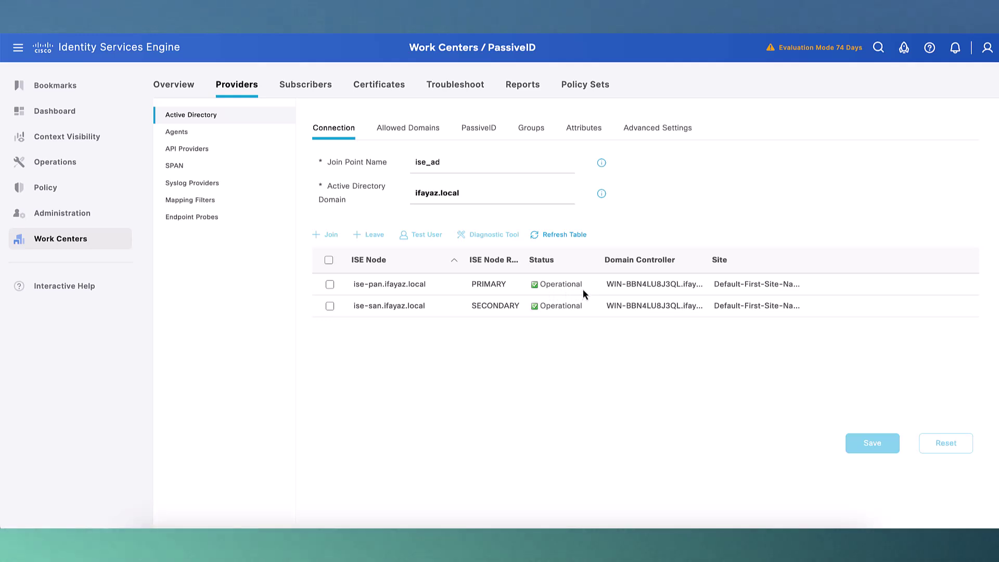
# - In PassiveID Agents, download the agent installer and start adding a new agent
pyautogui.click(187, 138)
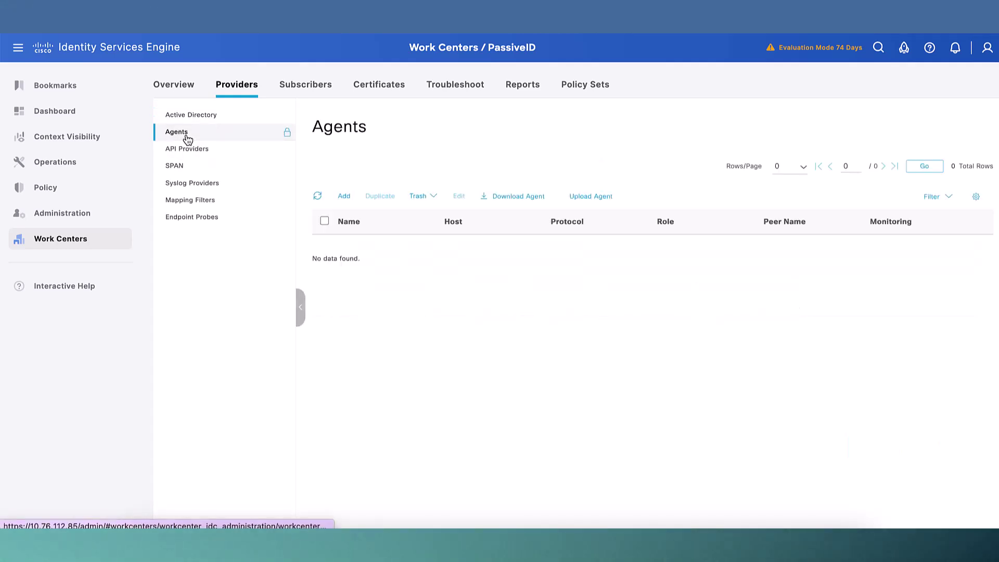
pyautogui.click(503, 199)
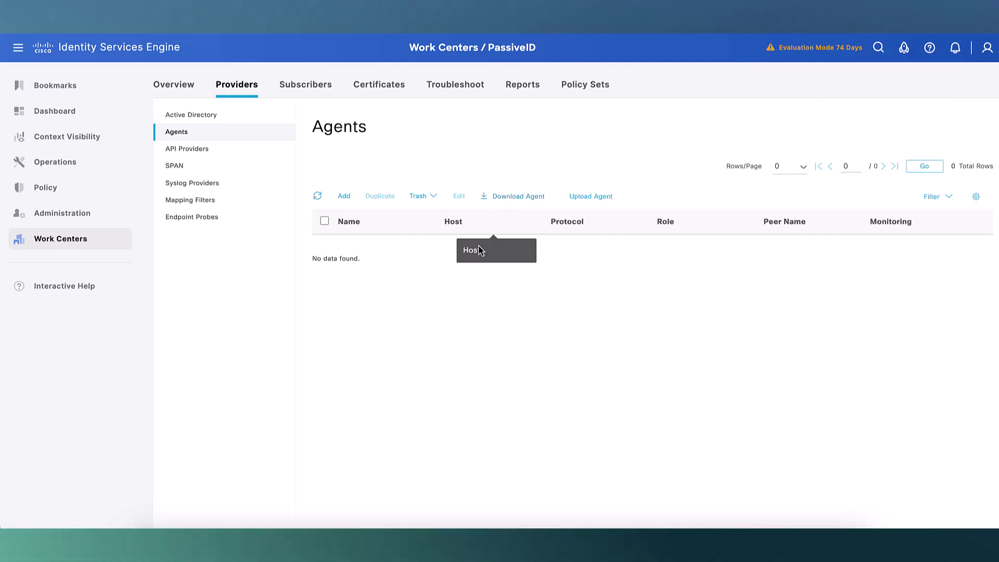
pyautogui.click(346, 196)
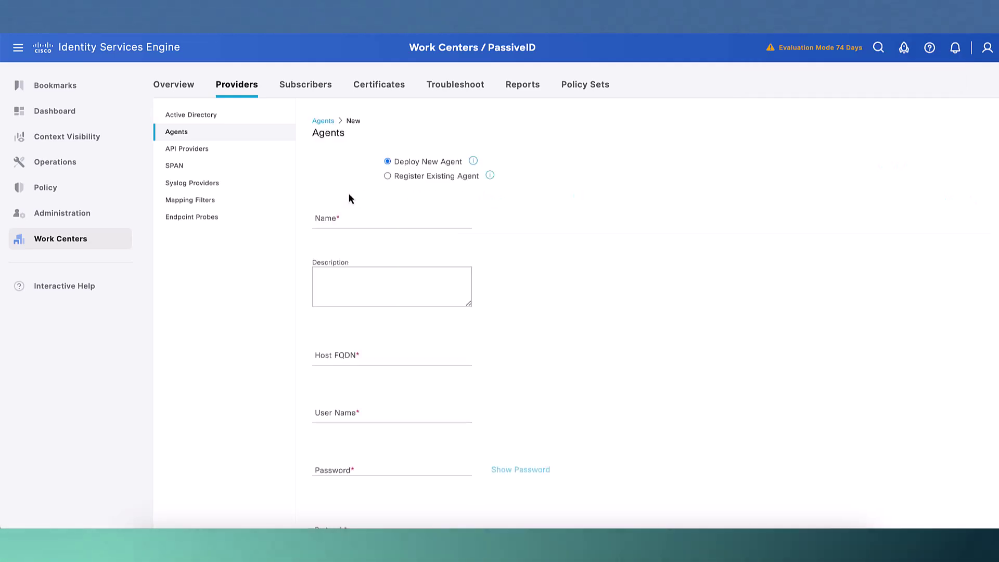
# - Register an existing agent named isead, pasting the domain controller's FQDN as host
pyautogui.click(387, 176)
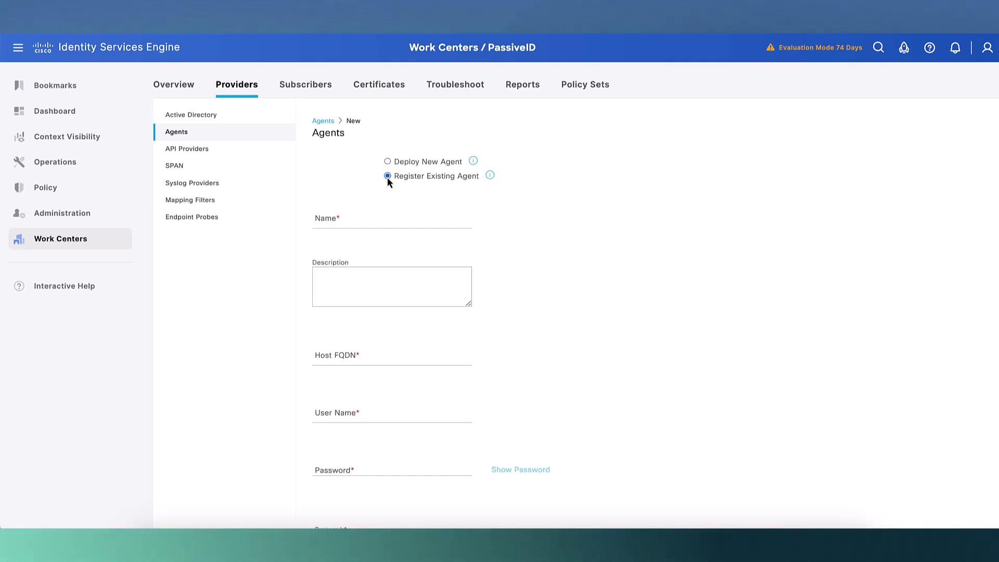
pyautogui.click(374, 214)
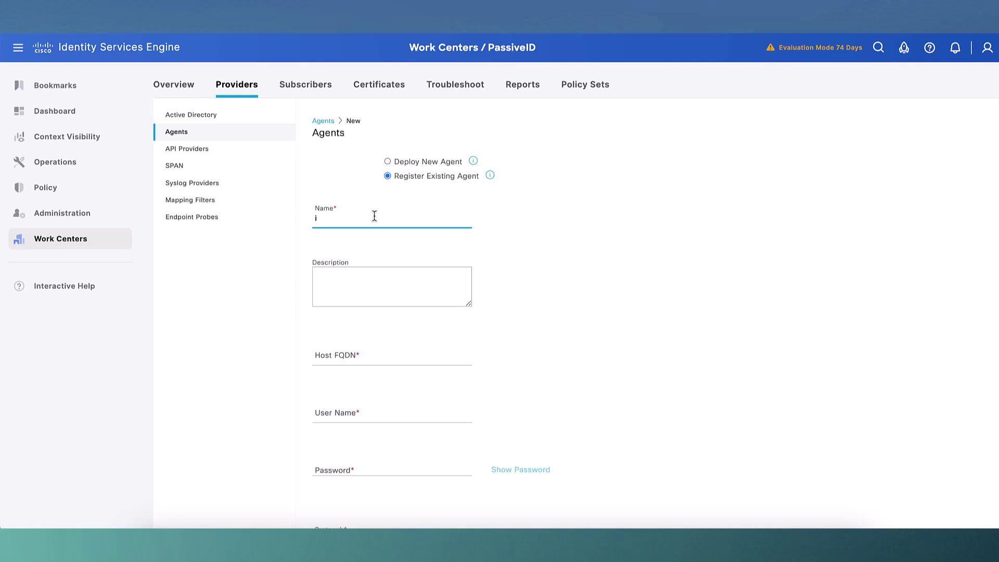
pyautogui.write('sead')
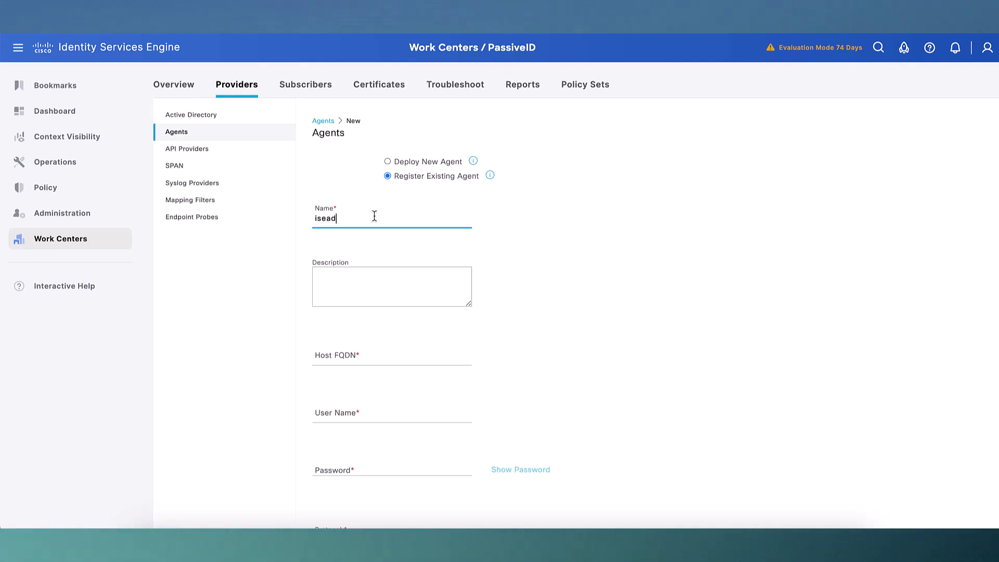
pyautogui.click(355, 358)
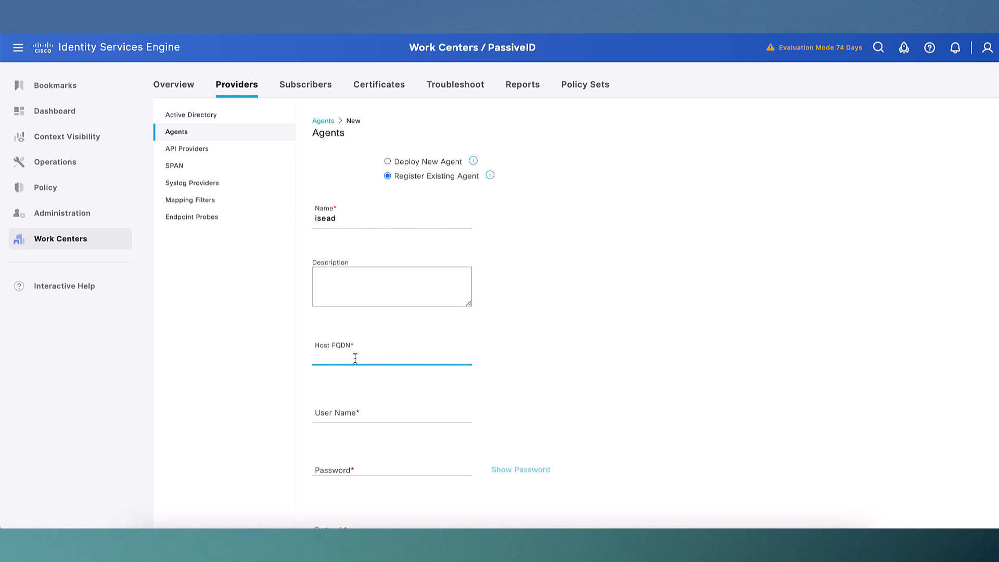
pyautogui.write('WIN-BBN7LU8J3QL.ifayaz.local')
# - Enter the Administrator user name and password, keep MS-RPC protocol, and save the agent
pyautogui.click(355, 413)
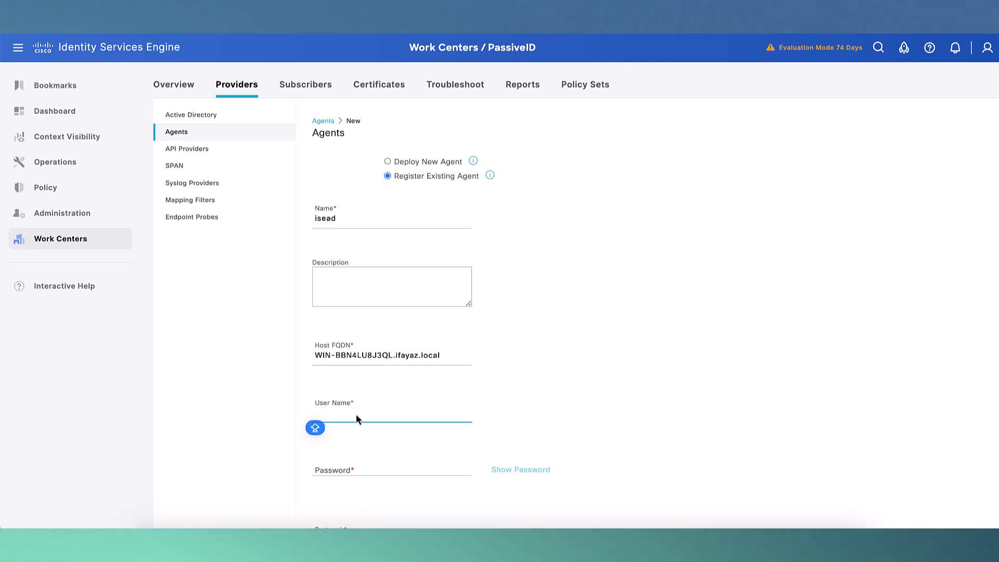
pyautogui.press('capslock')
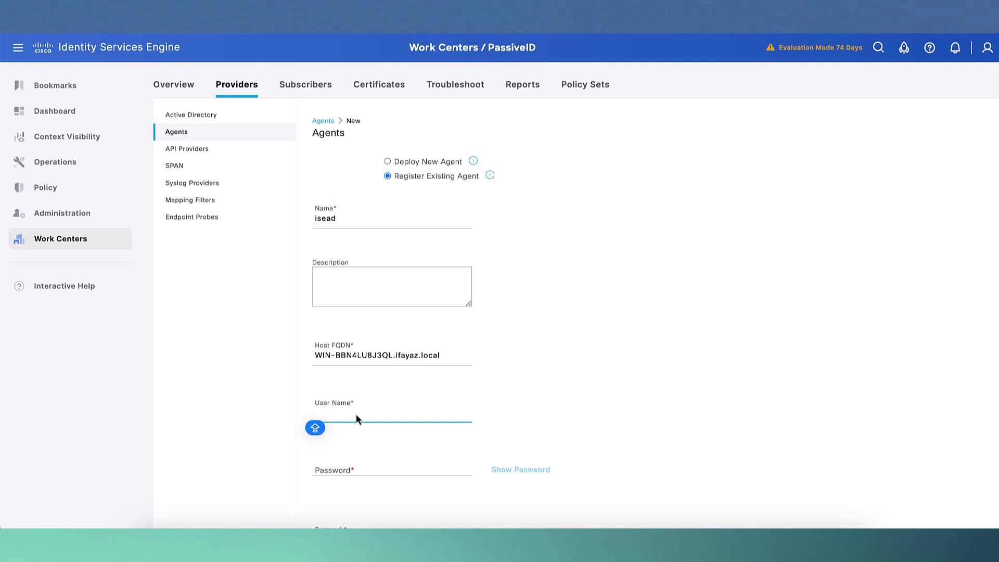
pyautogui.write('Admin')
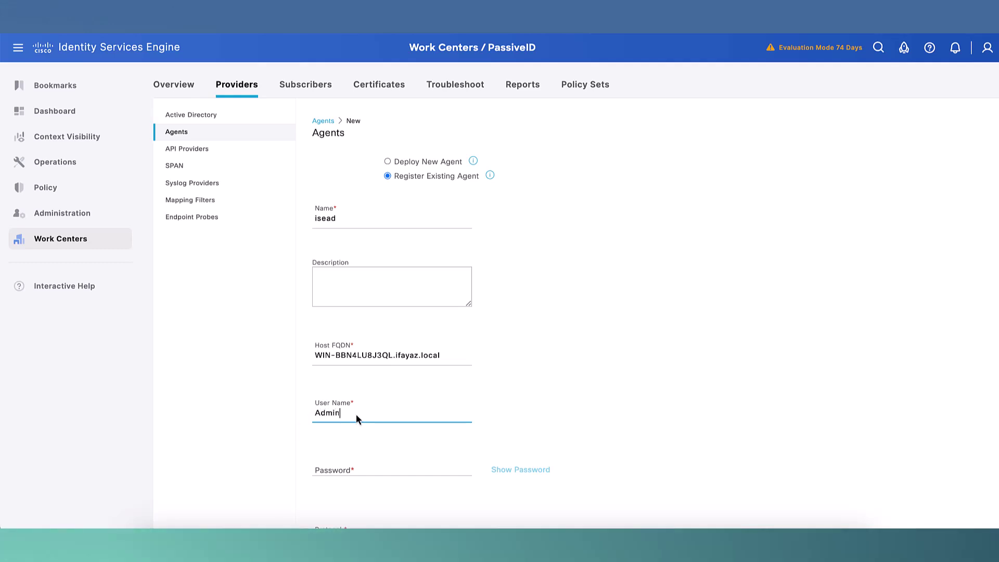
pyautogui.write('istrator')
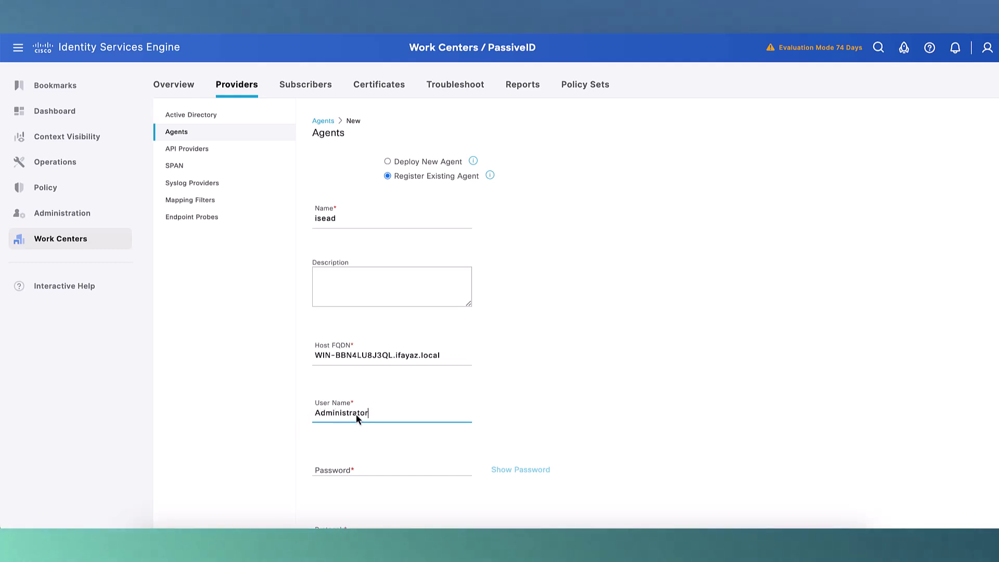
pyautogui.click(351, 461)
pyautogui.write('••••••')
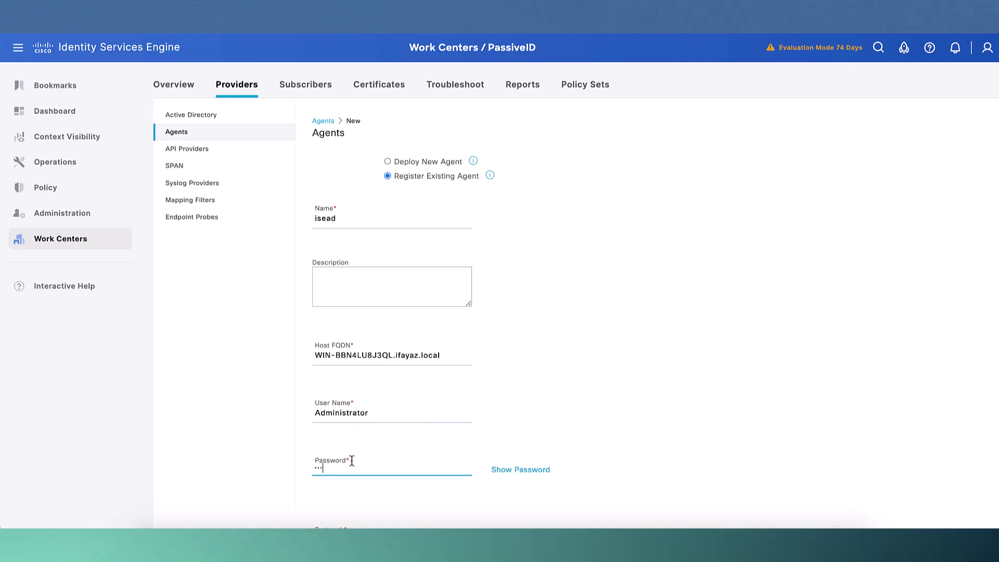
pyautogui.write('•••')
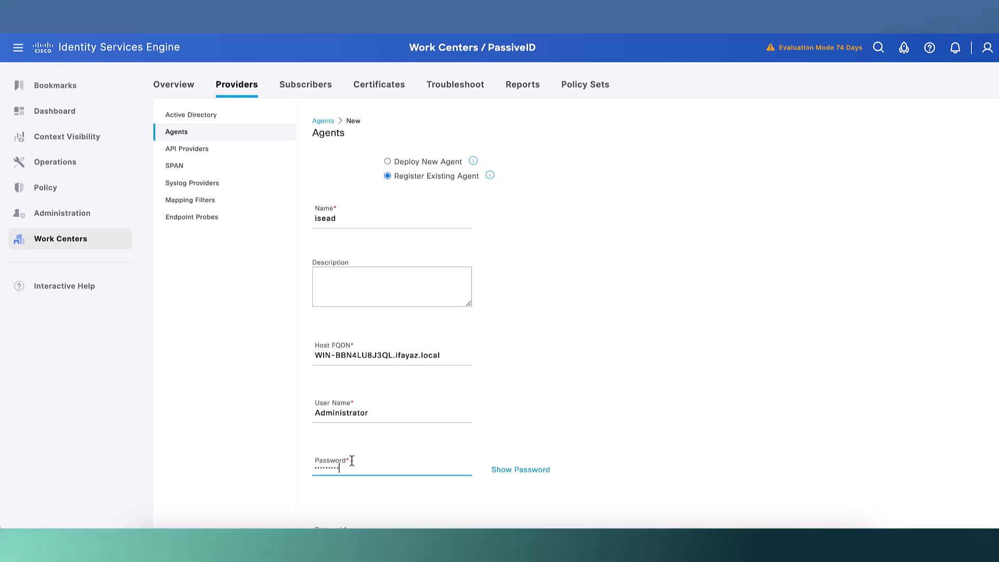
pyautogui.scroll(-3, 375, 482)
pyautogui.scroll(1, 373, 479)
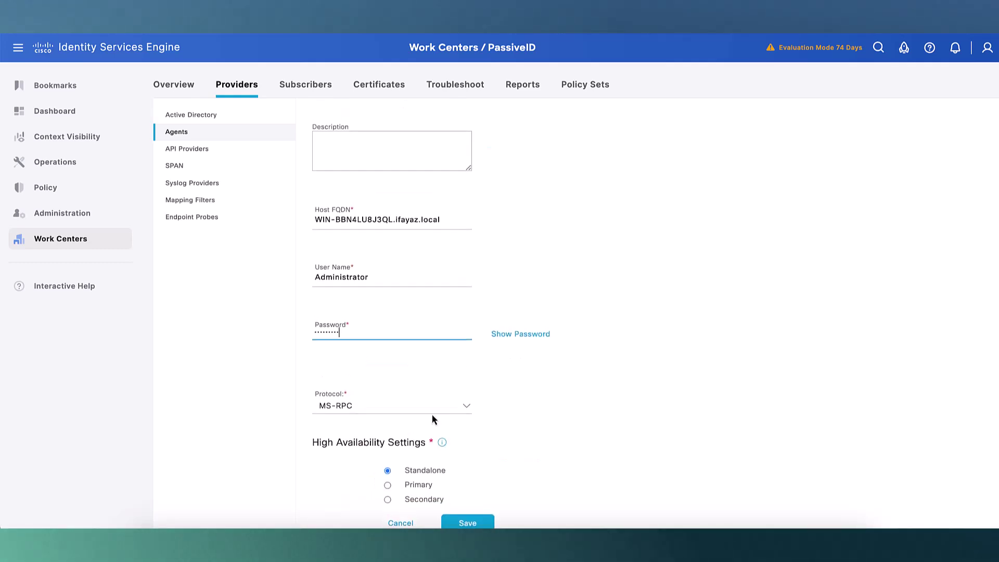
pyautogui.click(432, 413)
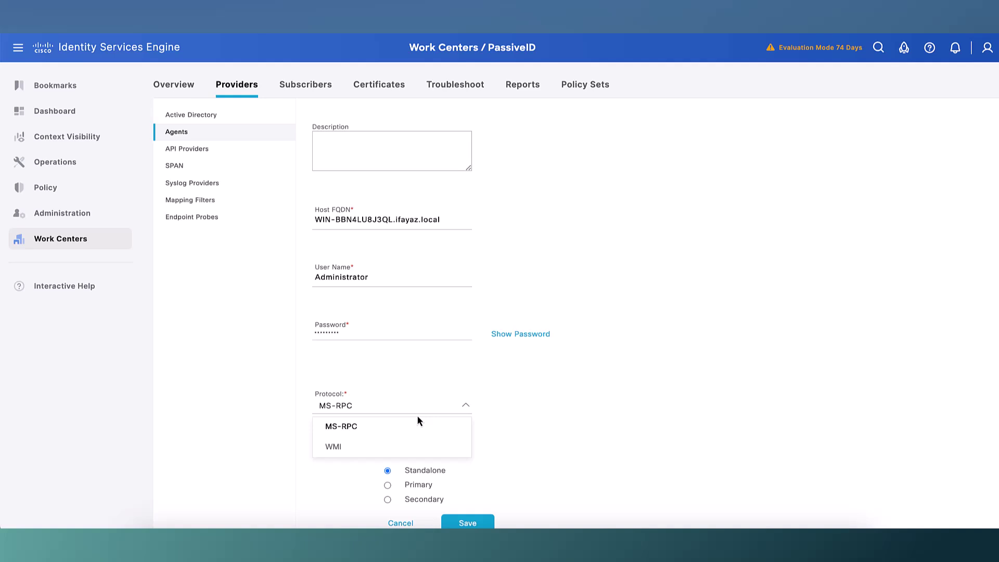
pyautogui.click(414, 424)
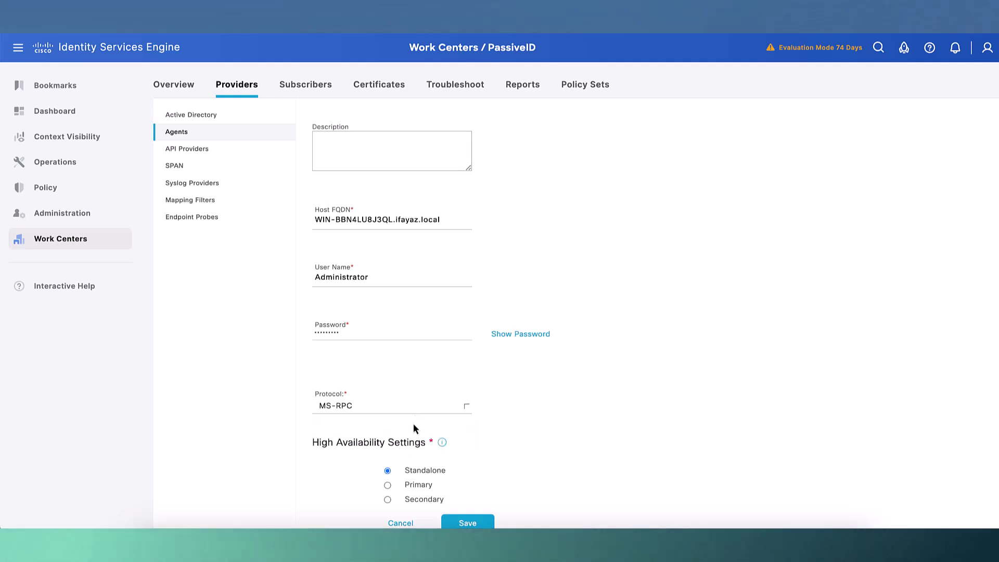
pyautogui.click(480, 518)
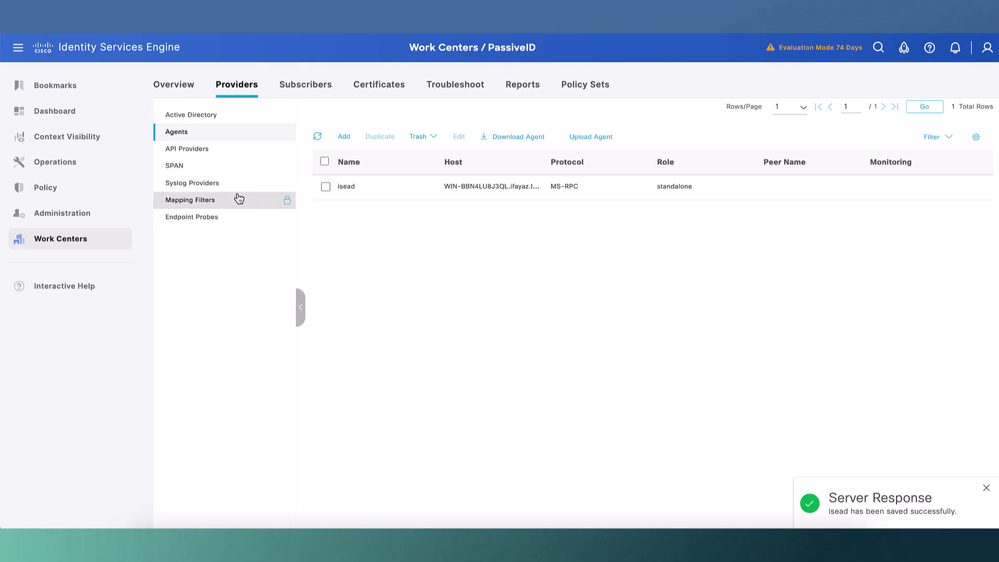
# - Add the ifayaz.local domain controller to ise_ad's PassiveID domain controllers and accept the warning
pyautogui.click(218, 114)
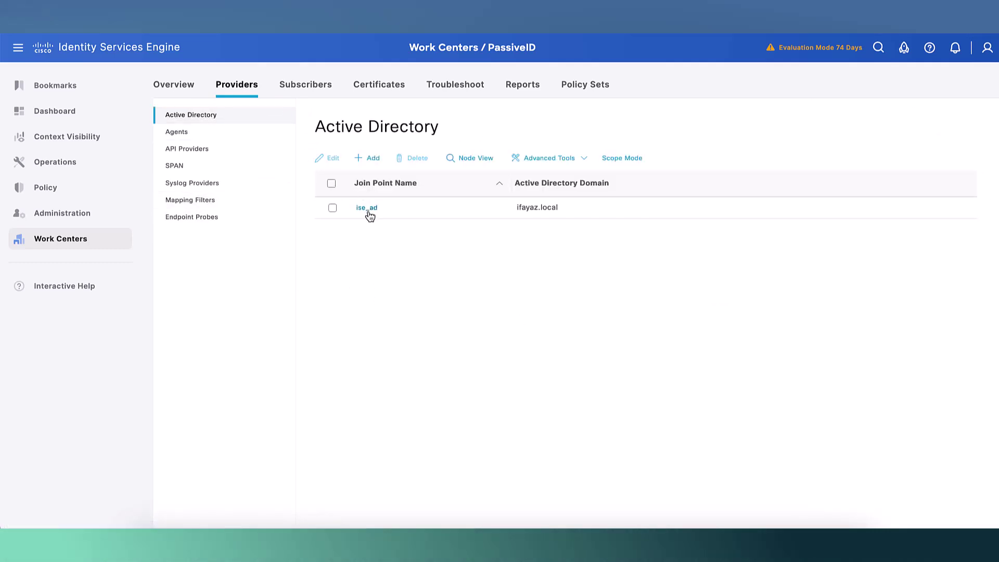
pyautogui.click(367, 211)
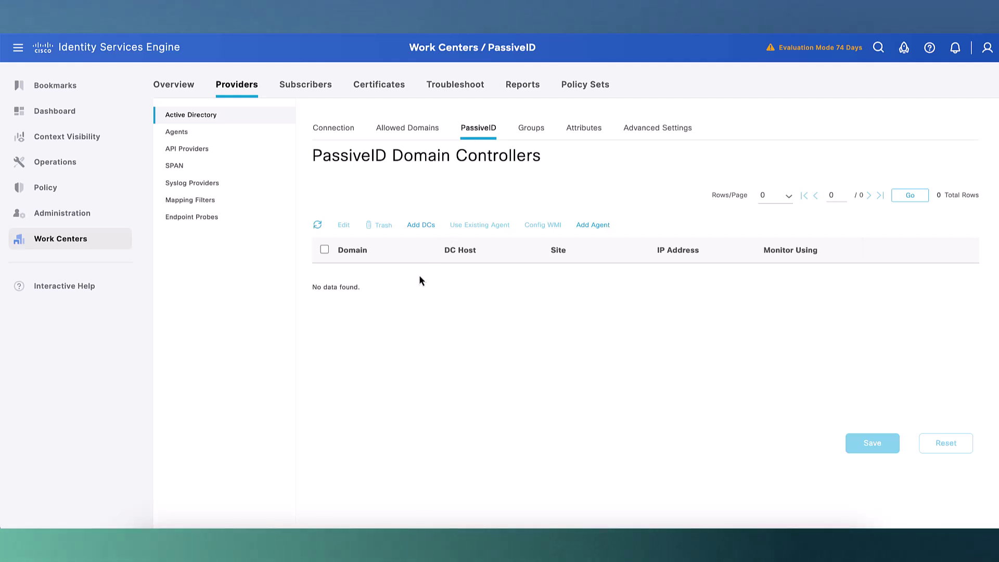
pyautogui.click(422, 227)
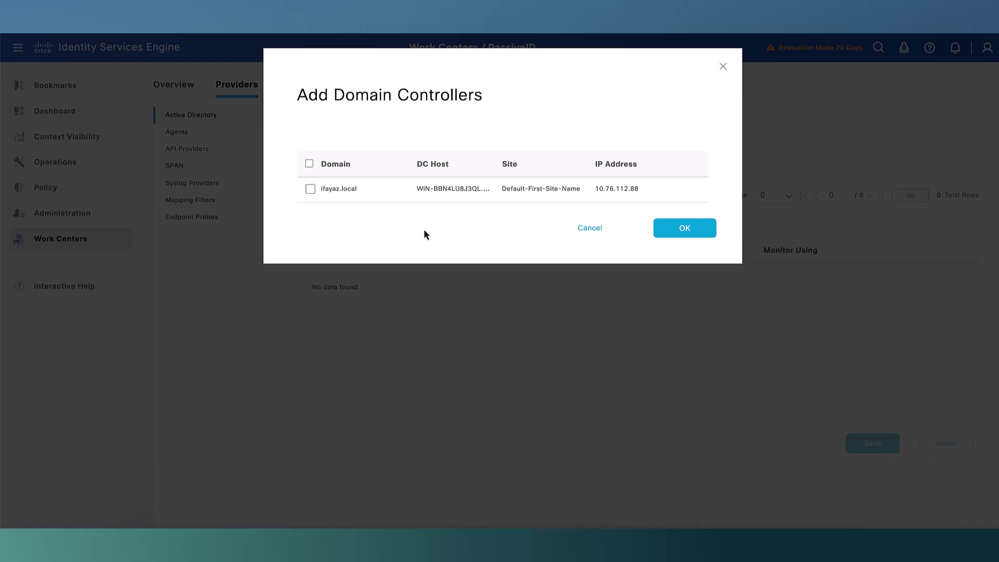
pyautogui.click(309, 163)
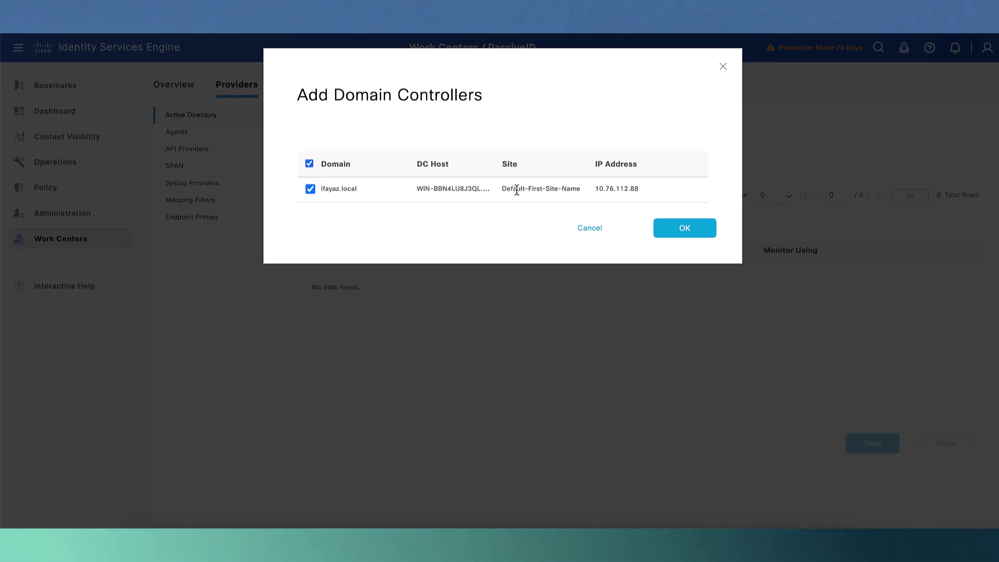
pyautogui.click(665, 227)
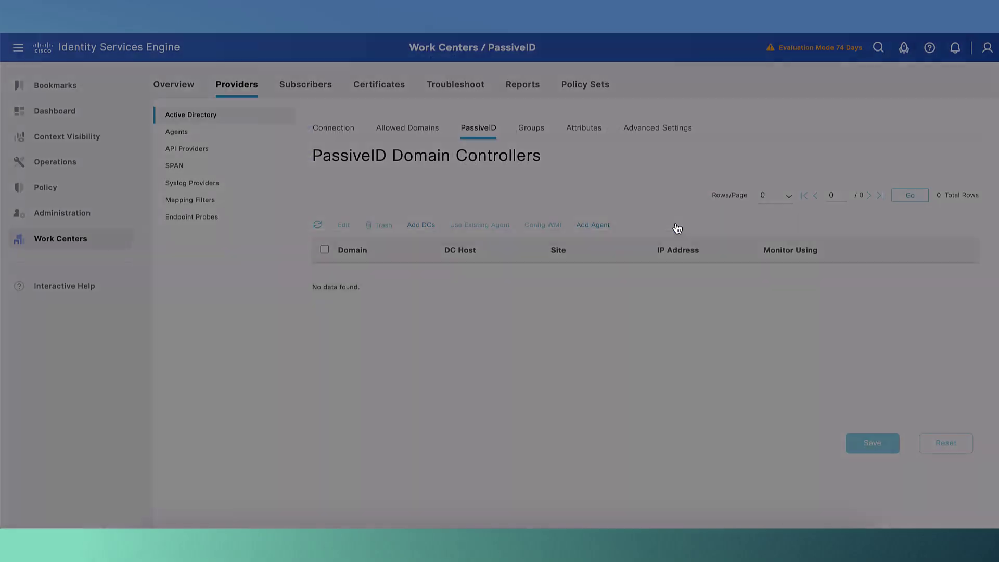
pyautogui.click(487, 178)
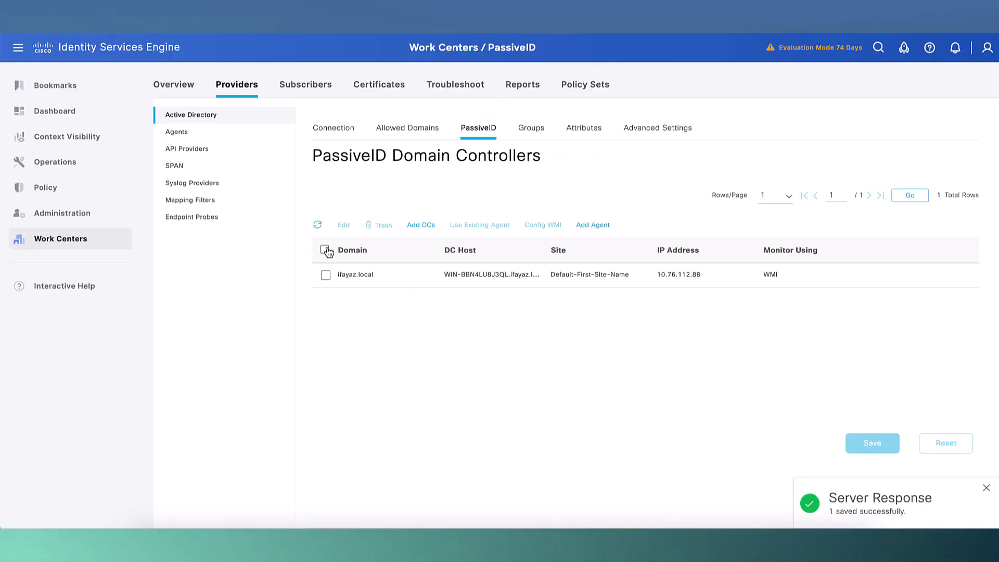
# - Set the ifayaz.local domain controller to Agent protocol with agent isead, enter its password, and save
pyautogui.click(342, 225)
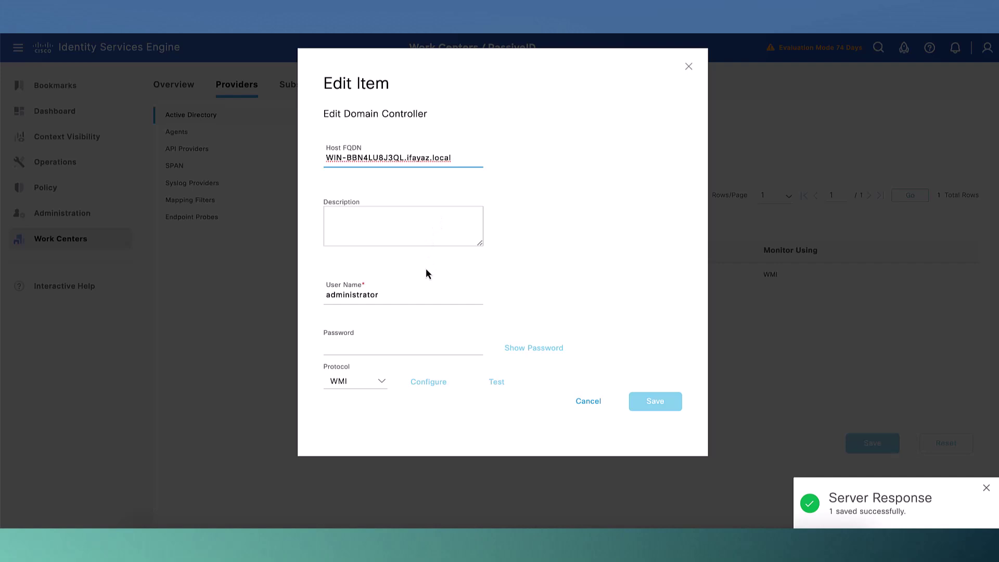
pyautogui.click(384, 382)
pyautogui.click(368, 422)
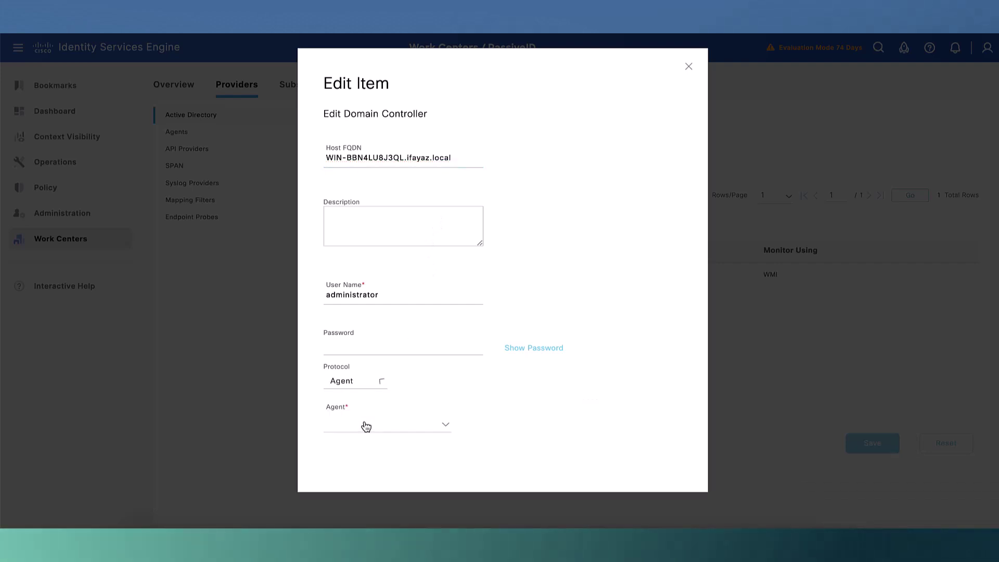
pyautogui.click(366, 427)
pyautogui.click(359, 440)
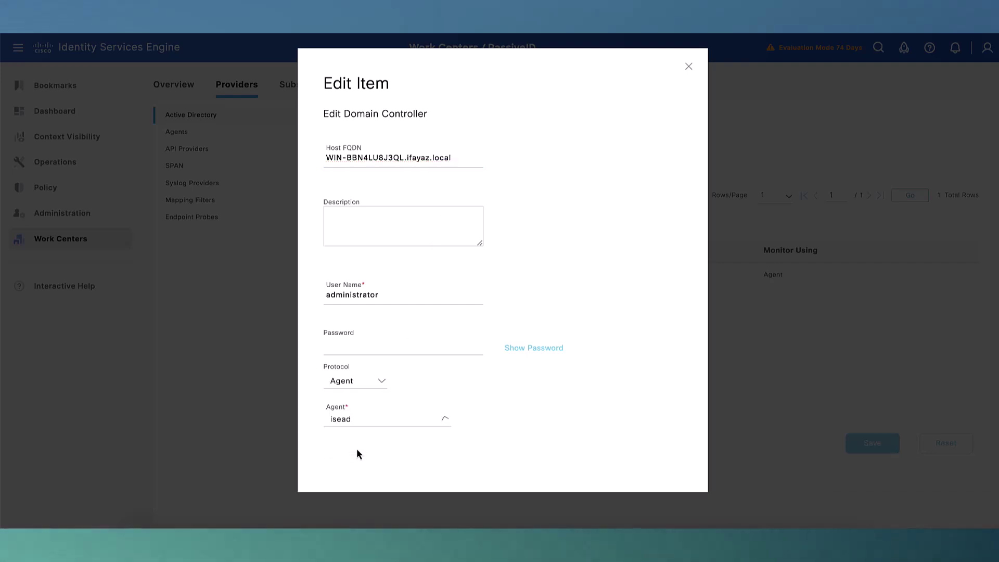
pyautogui.click(385, 346)
pyautogui.write('*')
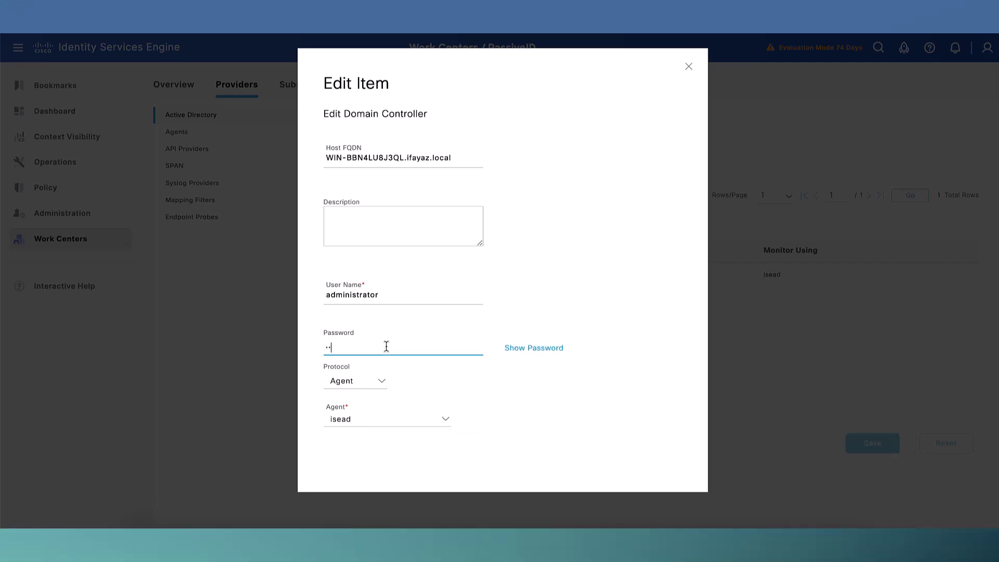
pyautogui.write('********')
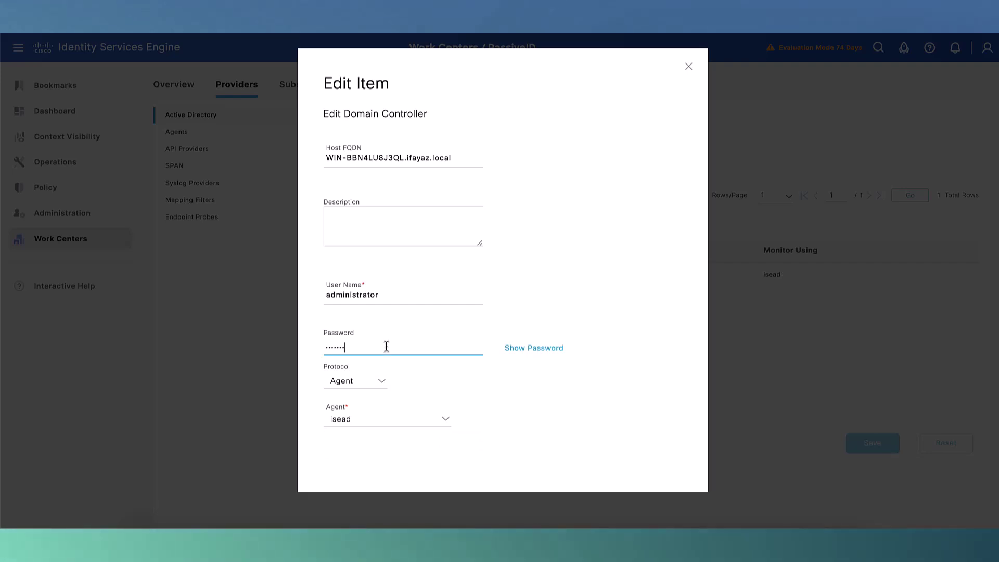
pyautogui.scroll(-1, 551, 390)
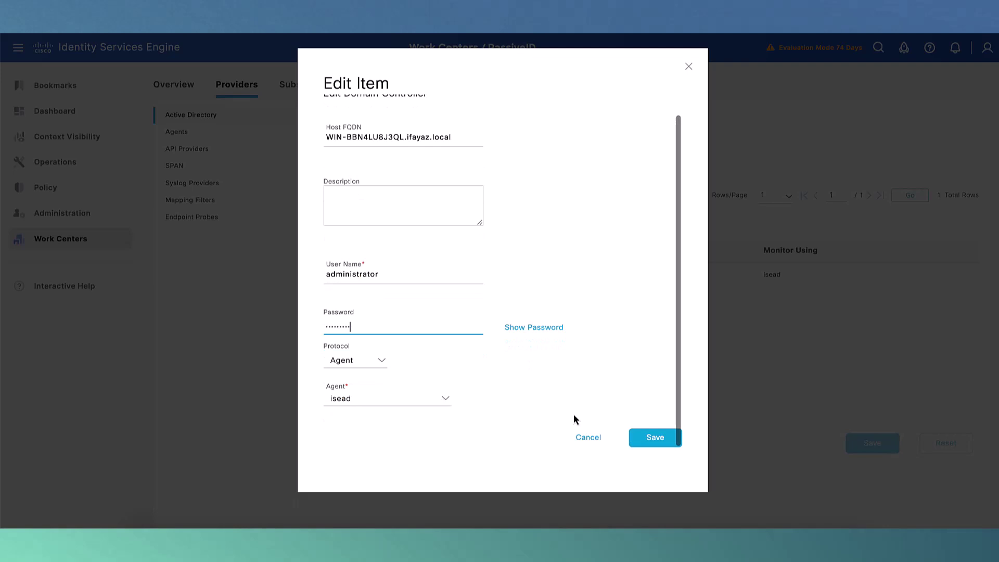
pyautogui.click(635, 439)
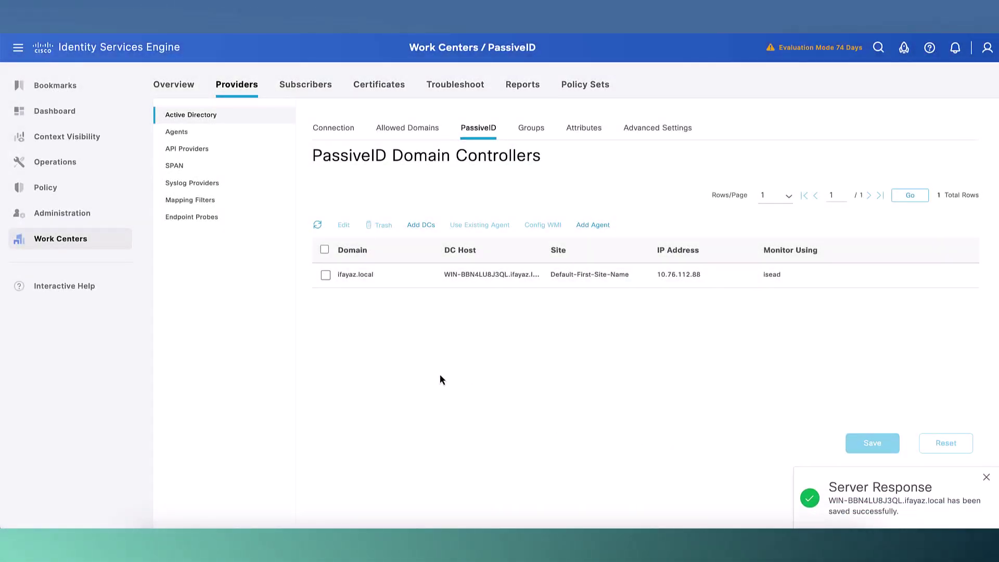
# - Open the PassiveID Overview Dashboard
pyautogui.click(173, 90)
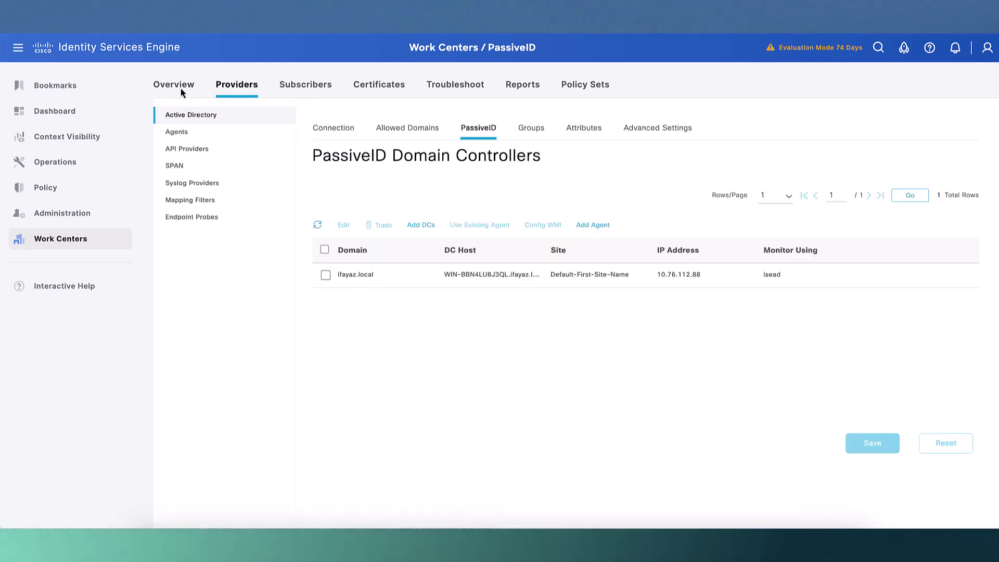
pyautogui.click(181, 87)
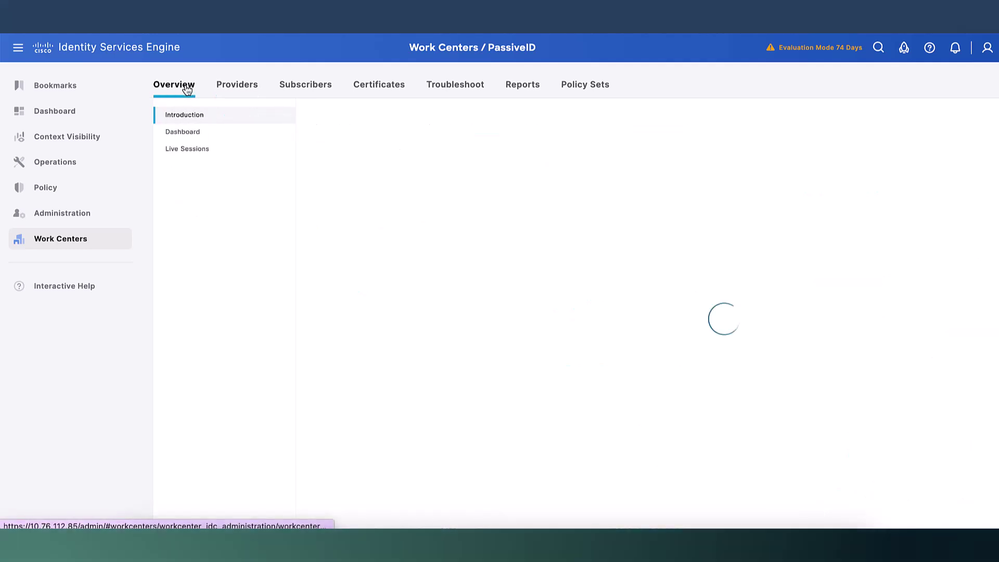
pyautogui.click(187, 133)
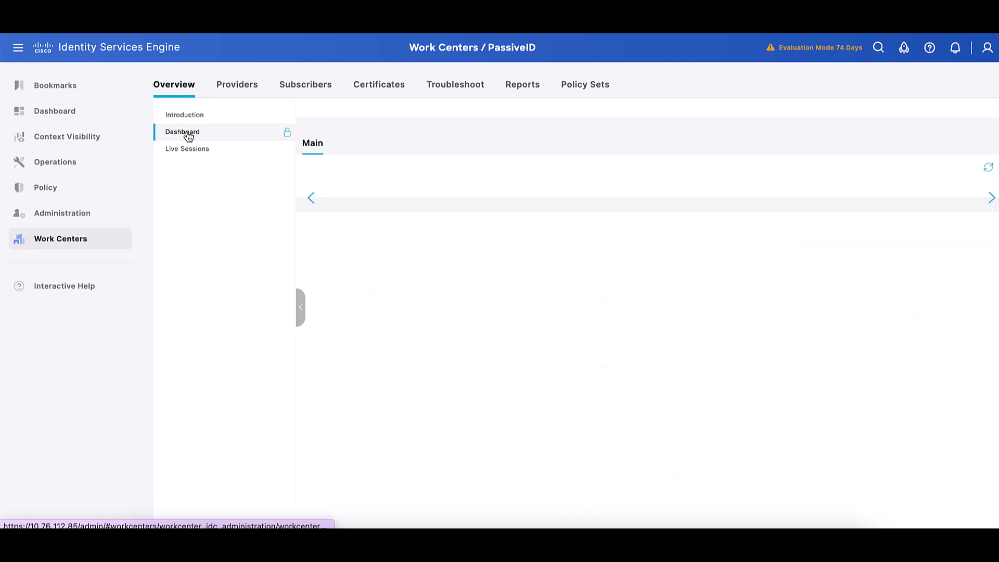